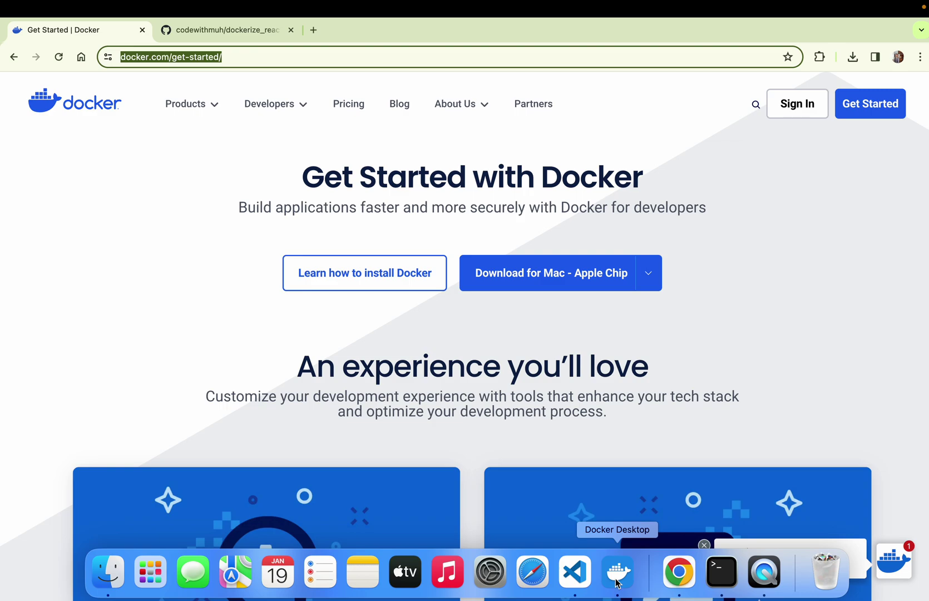
Step: Confirm in Docker Desktop that no containers run, then return to the dockerize_react GitHub page
click(617, 572)
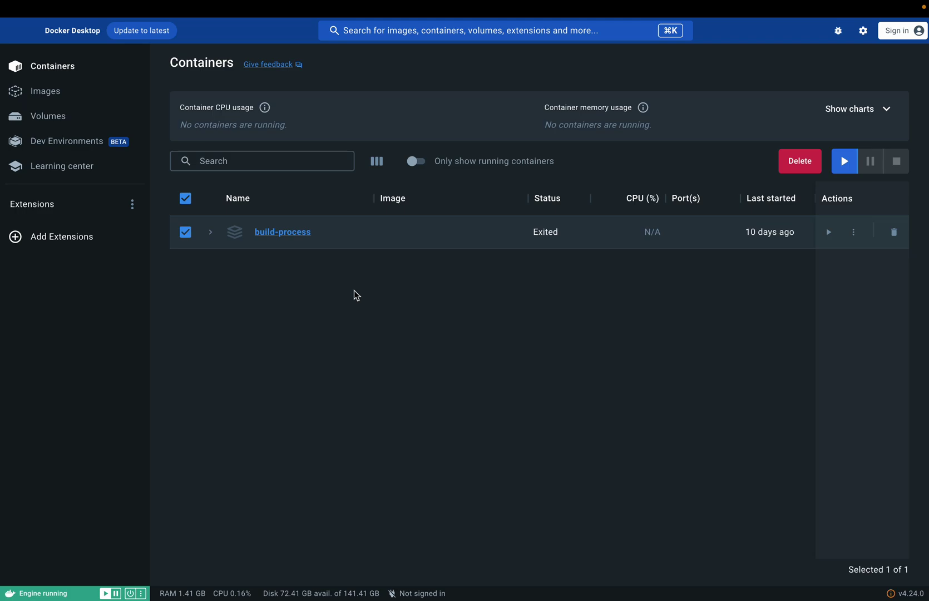
key(ctrl+Right)
click(221, 29)
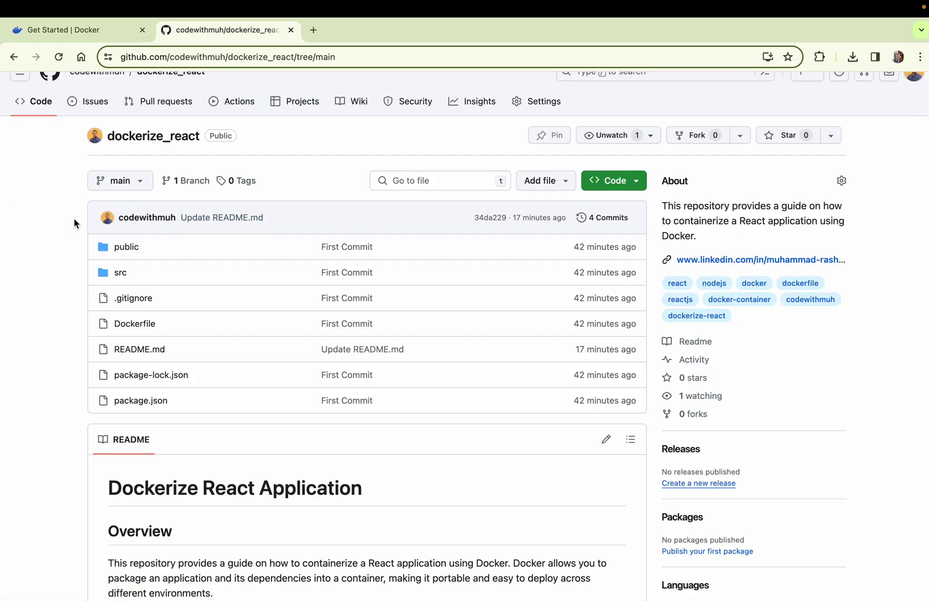
scroll(146, 240, up, 1)
scroll(199, 283, down, 5)
scroll(198, 282, down, 3)
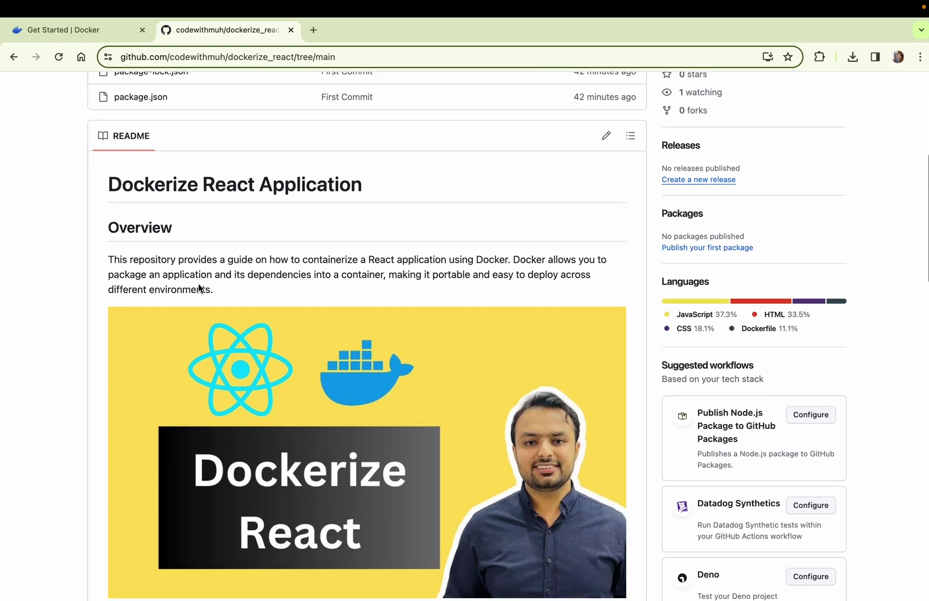
scroll(198, 283, down, 4)
scroll(198, 284, down, 4)
scroll(199, 284, down, 4)
scroll(198, 284, down, 2)
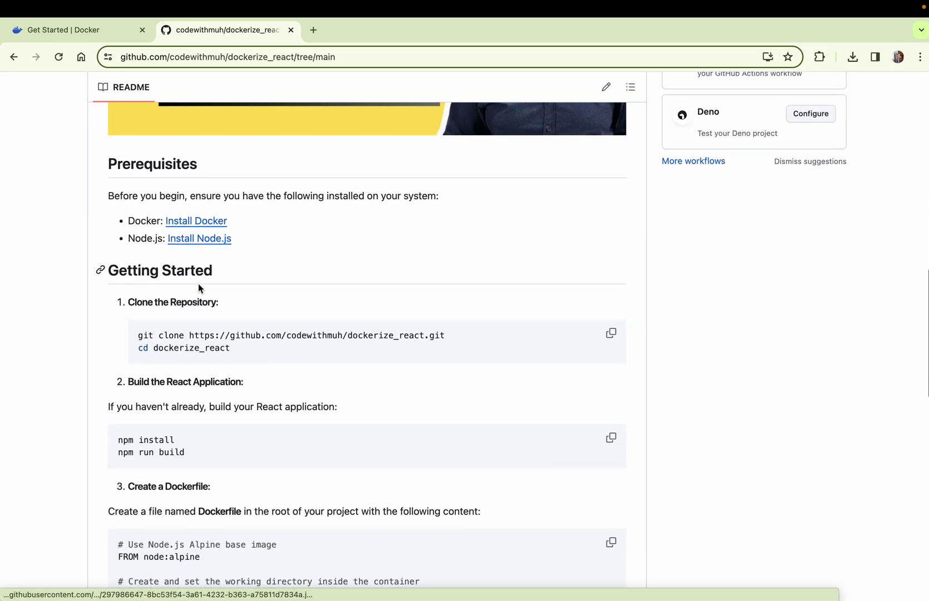
Step: Reload the dockerize_react repository page to show the latest README commit
click(58, 56)
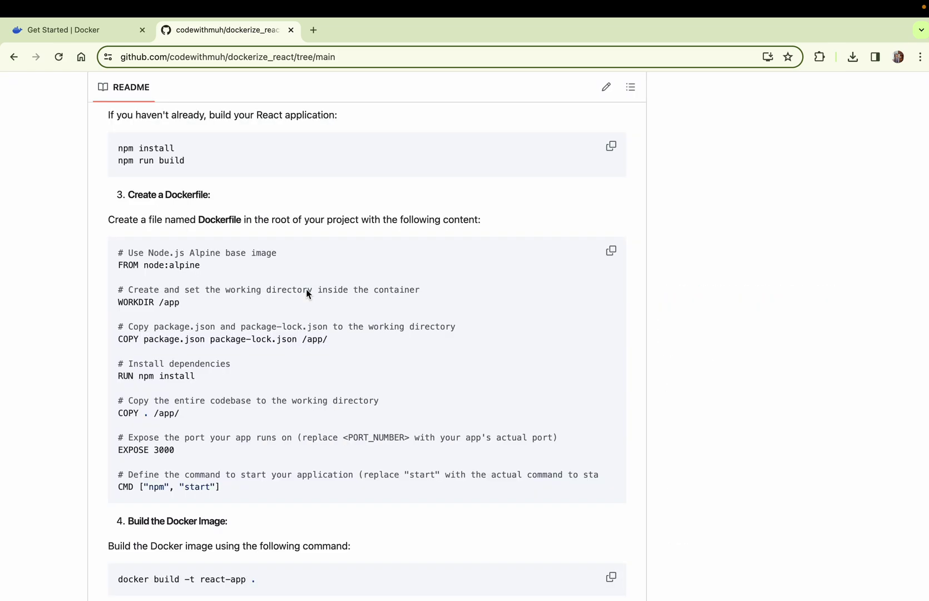
scroll(307, 289, up, 1)
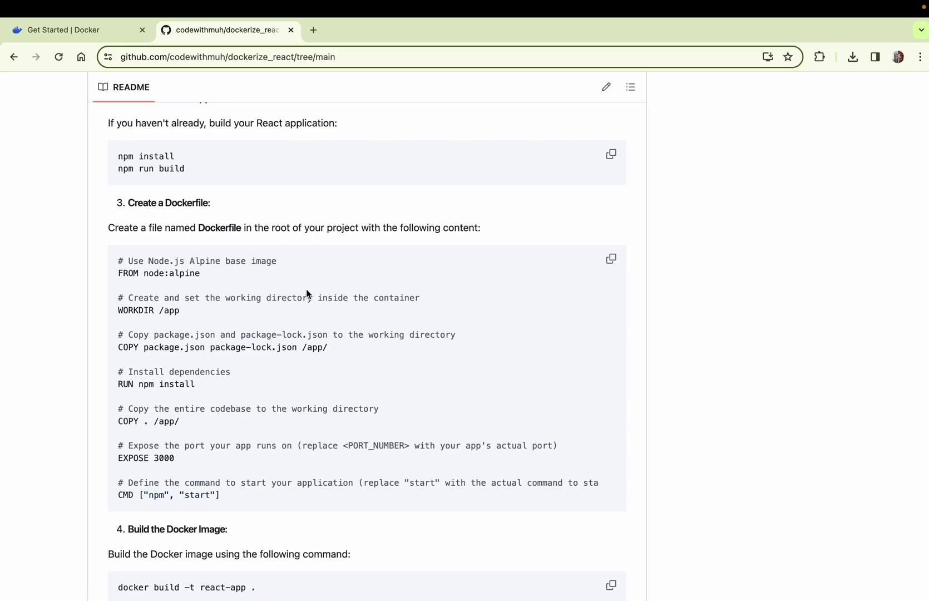
scroll(306, 290, up, 5)
scroll(306, 288, up, 5)
scroll(307, 289, up, 5)
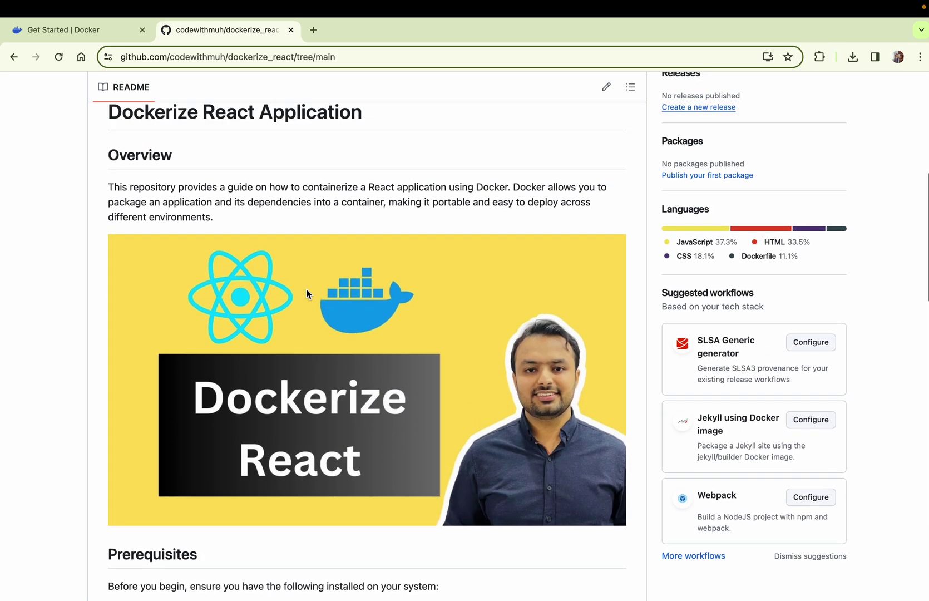
scroll(306, 288, up, 3)
scroll(306, 289, up, 3)
scroll(306, 288, up, 3)
scroll(306, 289, up, 1)
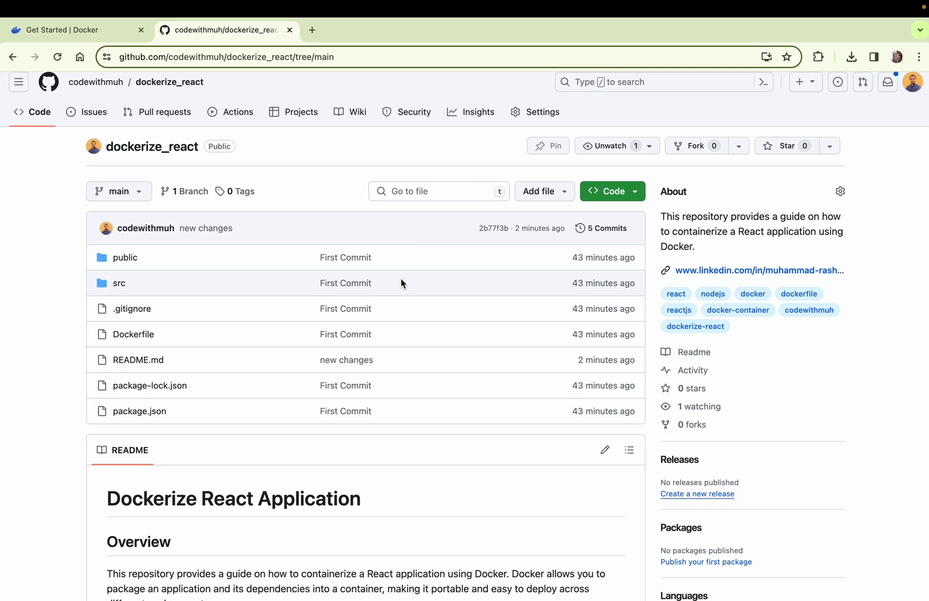
Step: Review the Dockerfile's FROM node:alpine base image and WORKDIR /app lines
key(ctrl+Right)
key(ctrl+Right)
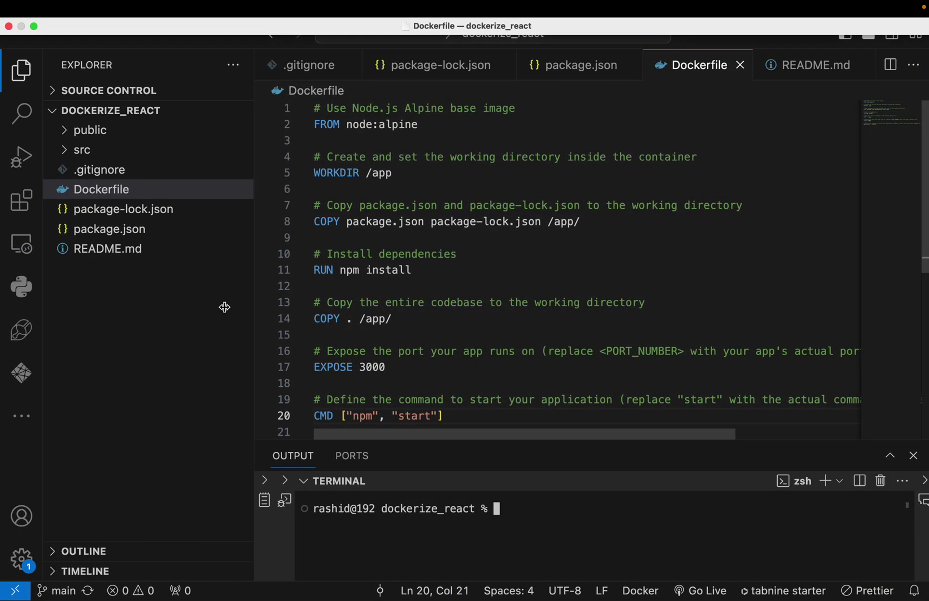
click(89, 190)
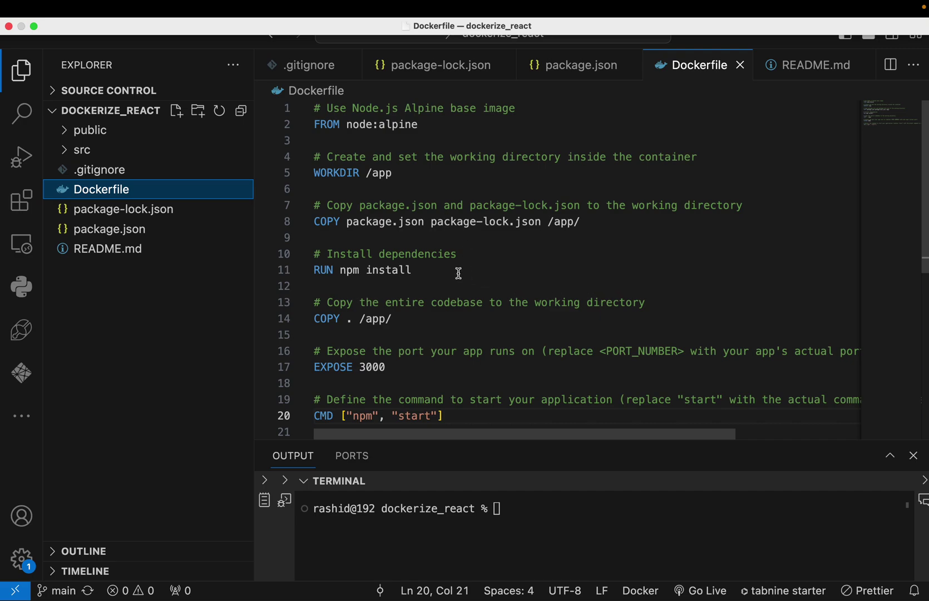
drag(432, 130, 299, 125)
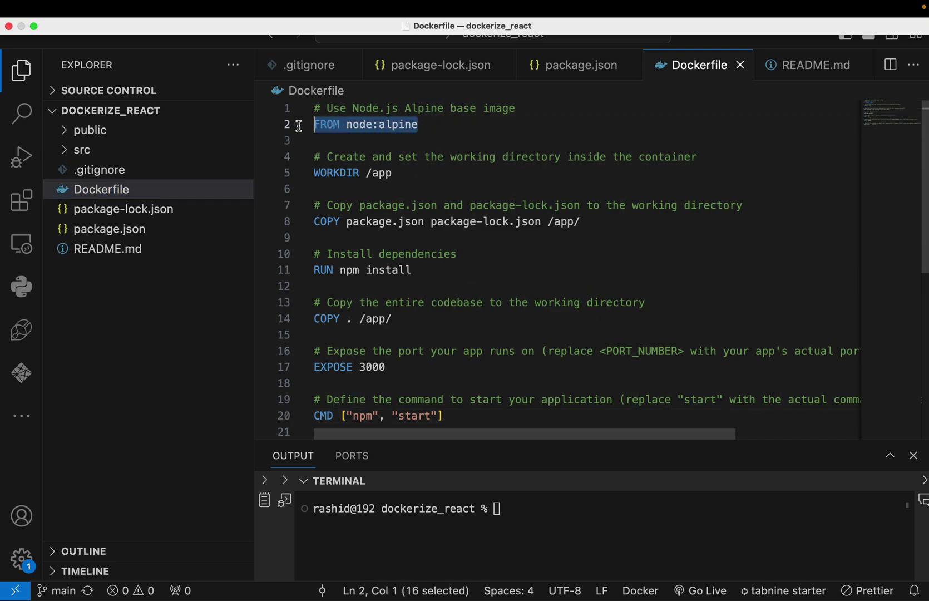
click(466, 129)
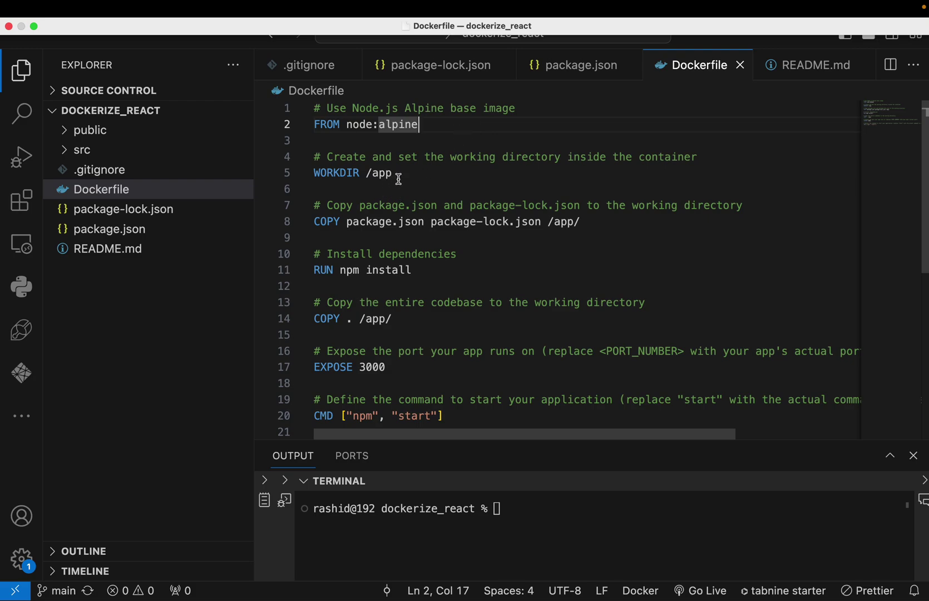
drag(397, 178, 308, 180)
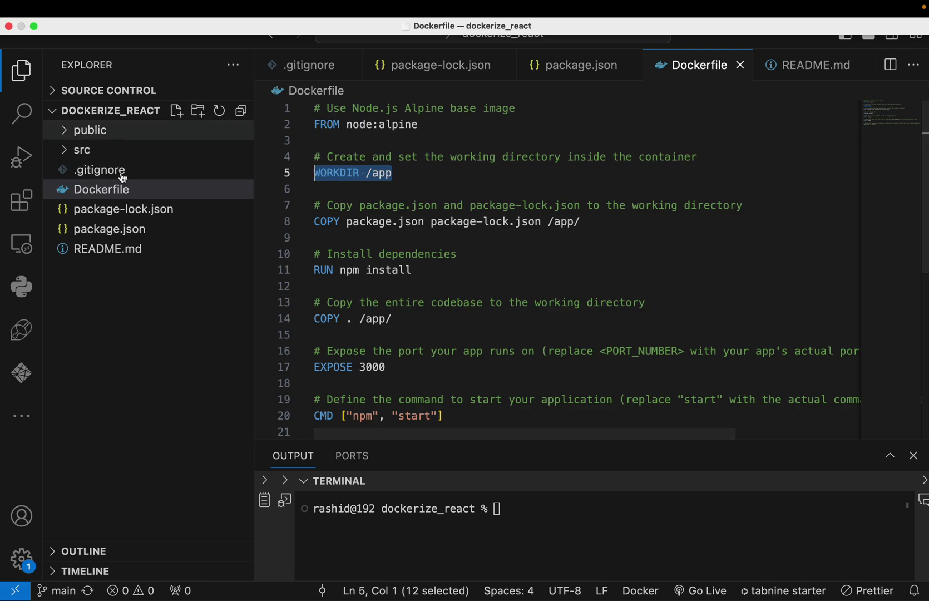
Step: Review the Dockerfile's npm install step and exposed port 3000
click(458, 255)
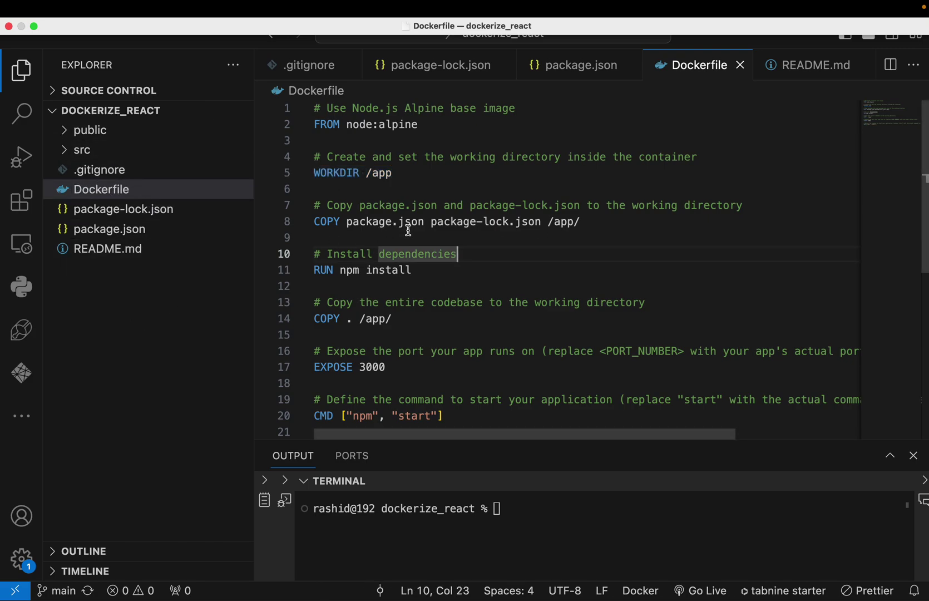
scroll(406, 231, right, 4)
scroll(415, 230, left, 4)
drag(608, 225, 556, 225)
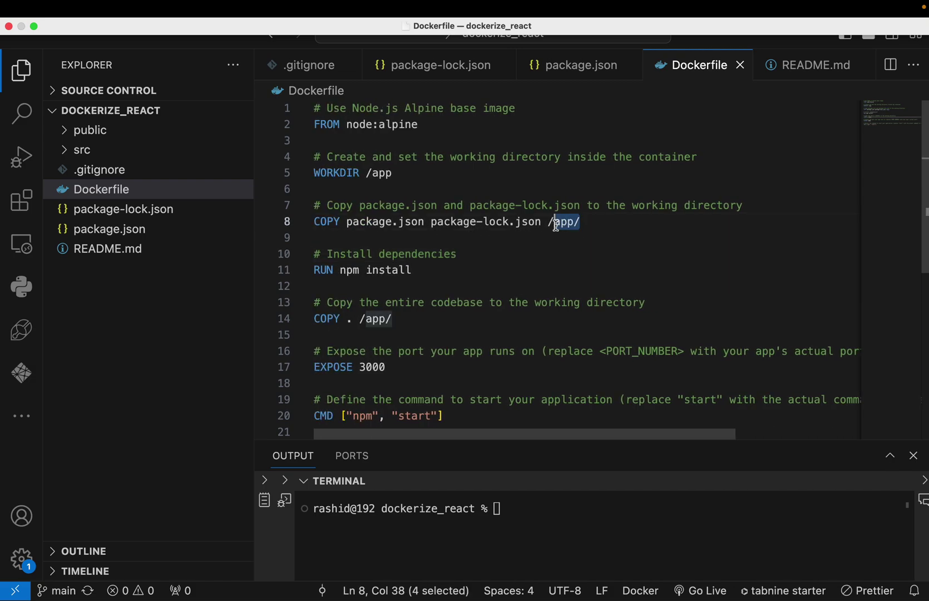
double_click(388, 270)
scroll(464, 250, down, 3)
scroll(459, 244, up, 1)
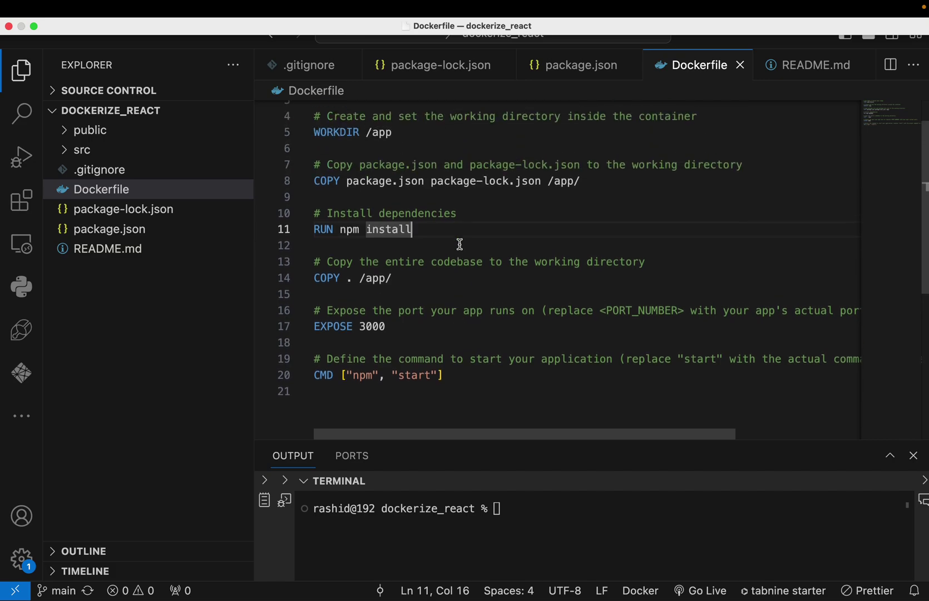
drag(413, 229, 320, 229)
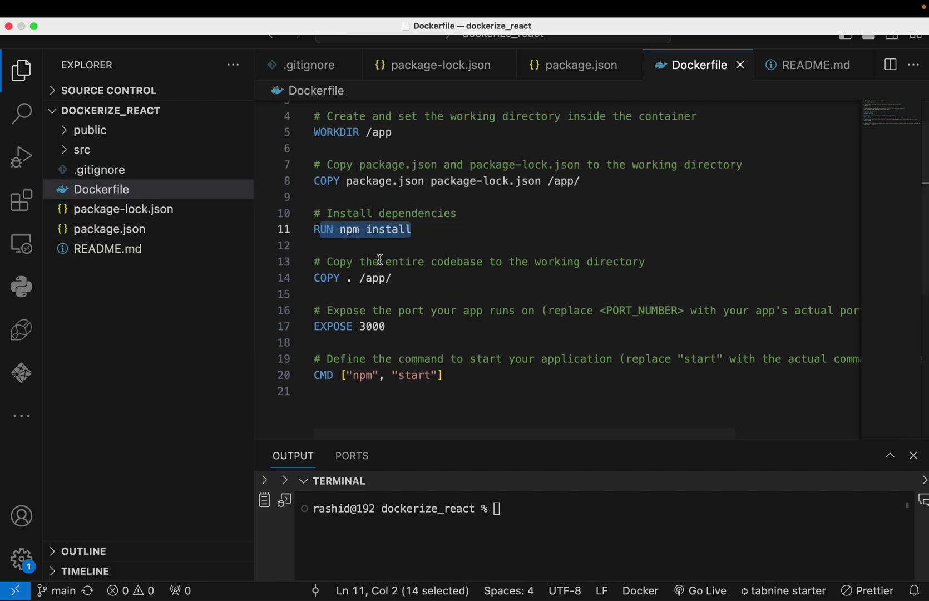
click(403, 291)
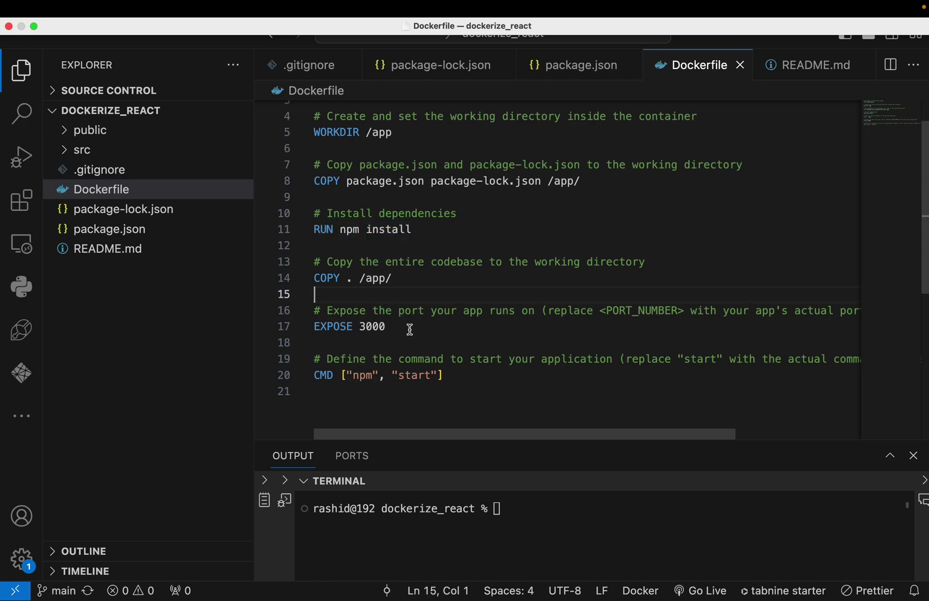
drag(392, 327, 365, 327)
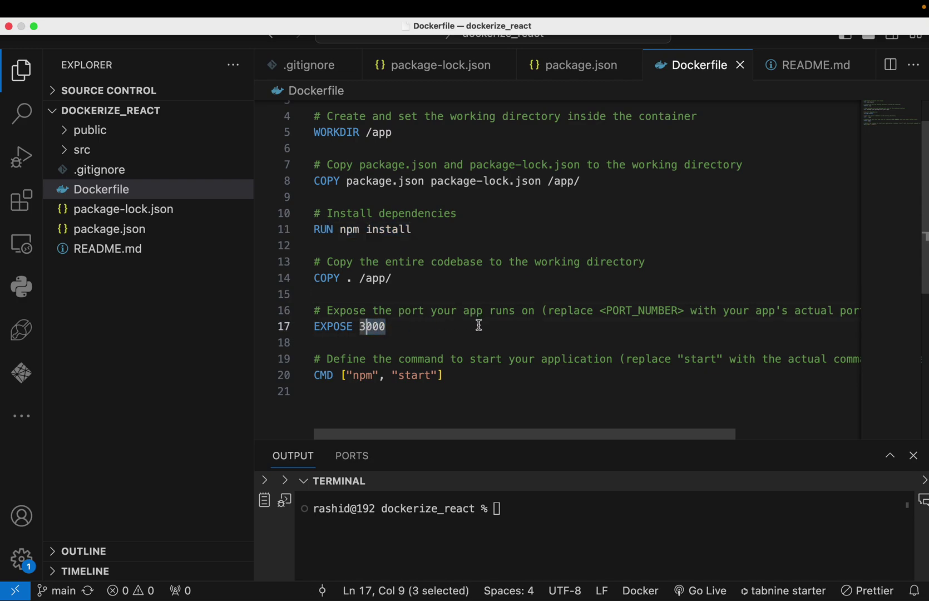
Step: Review the Dockerfile's start command, then open README.md beside the terminal
click(465, 386)
scroll(487, 350, down, 2)
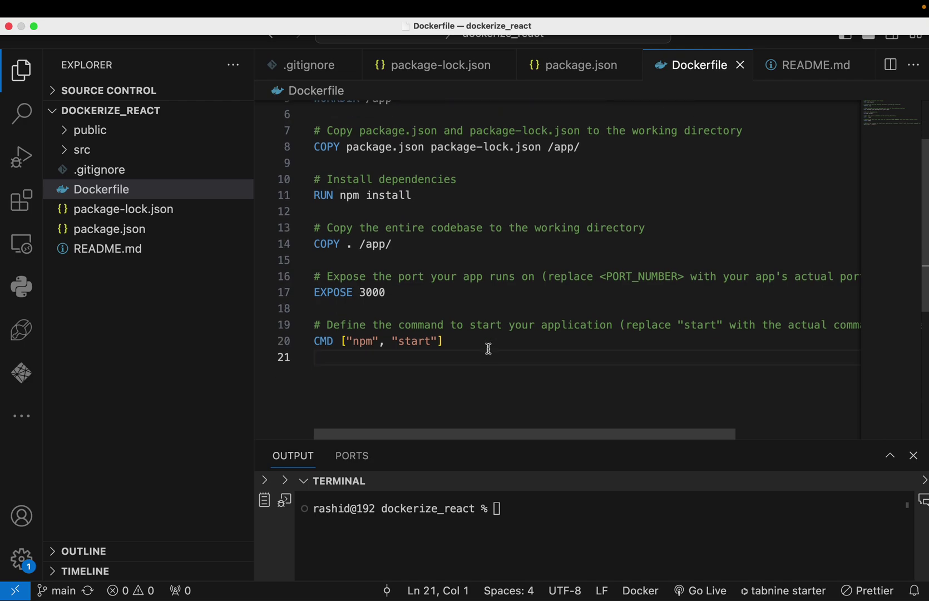
scroll(446, 351, up, 2)
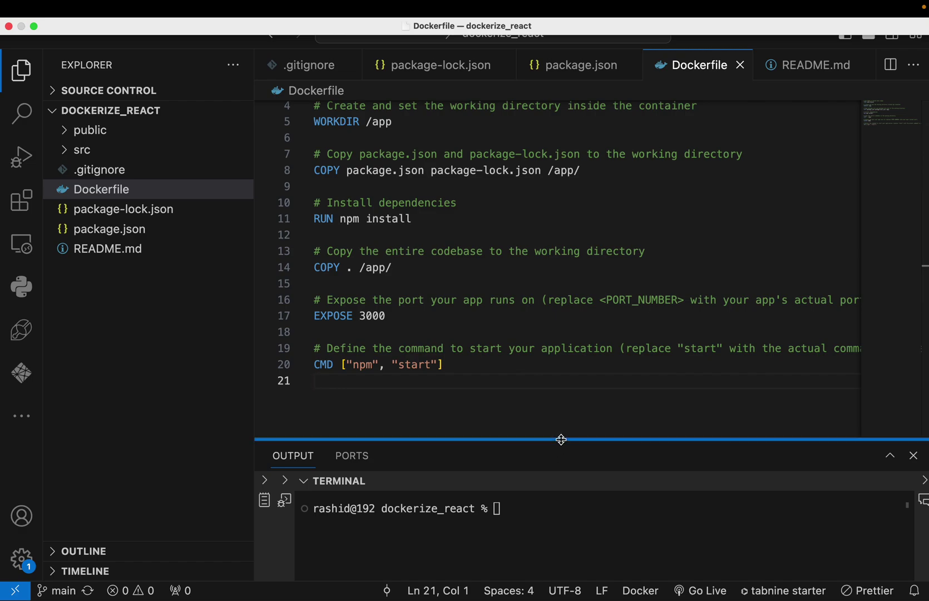
click(566, 549)
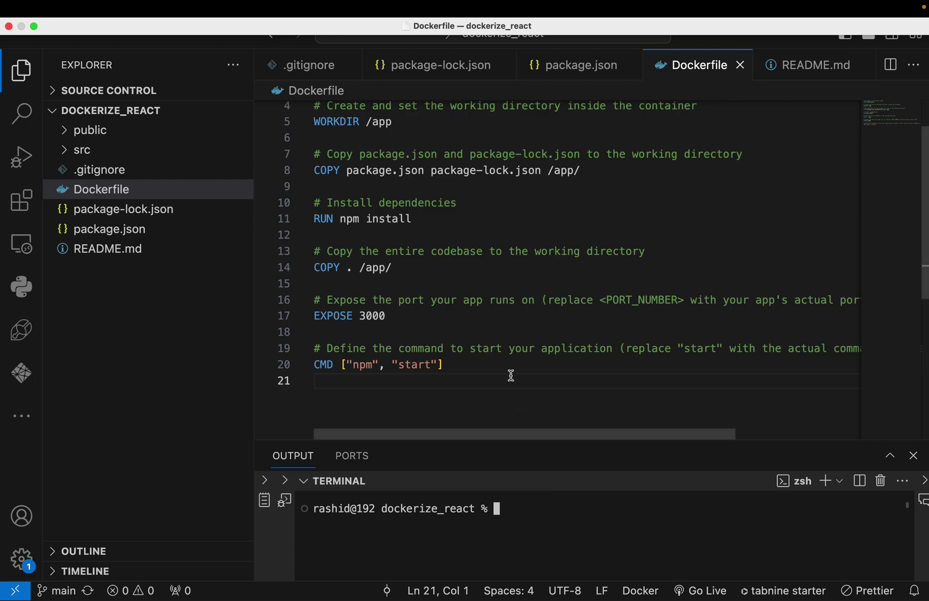
click(107, 248)
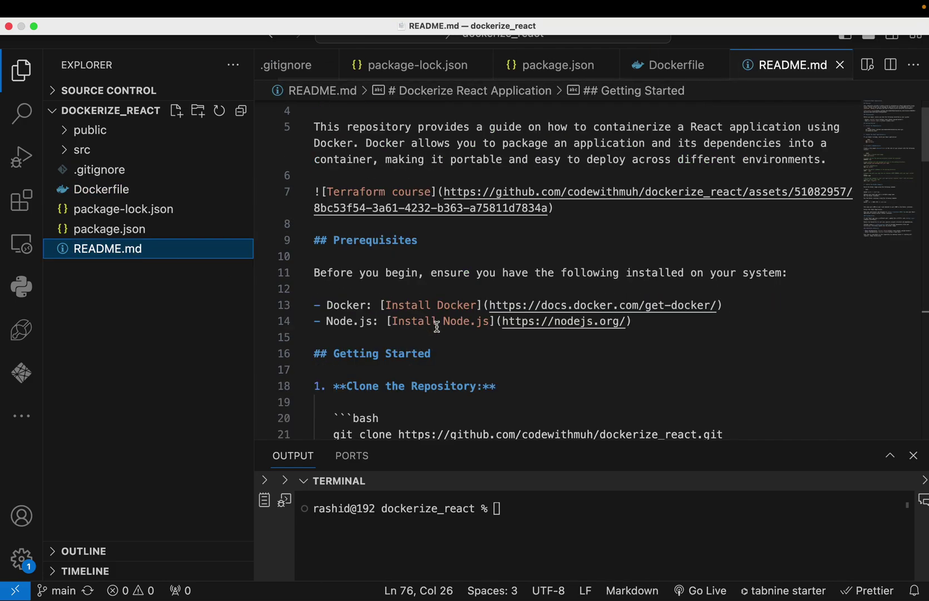
scroll(407, 319, down, 5)
scroll(436, 327, down, 4)
scroll(436, 327, down, 5)
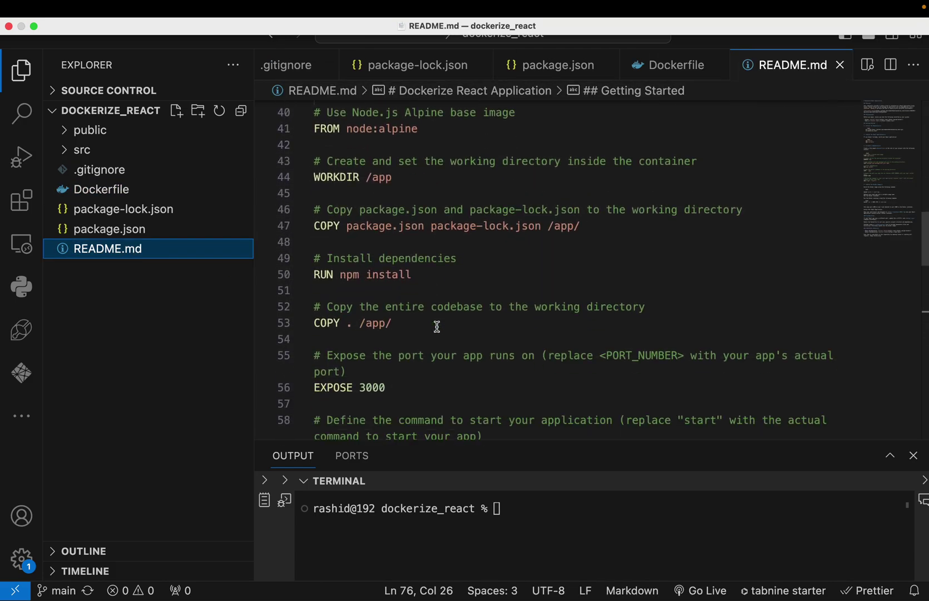
scroll(436, 327, down, 4)
scroll(436, 327, down, 3)
scroll(429, 389, up, 2)
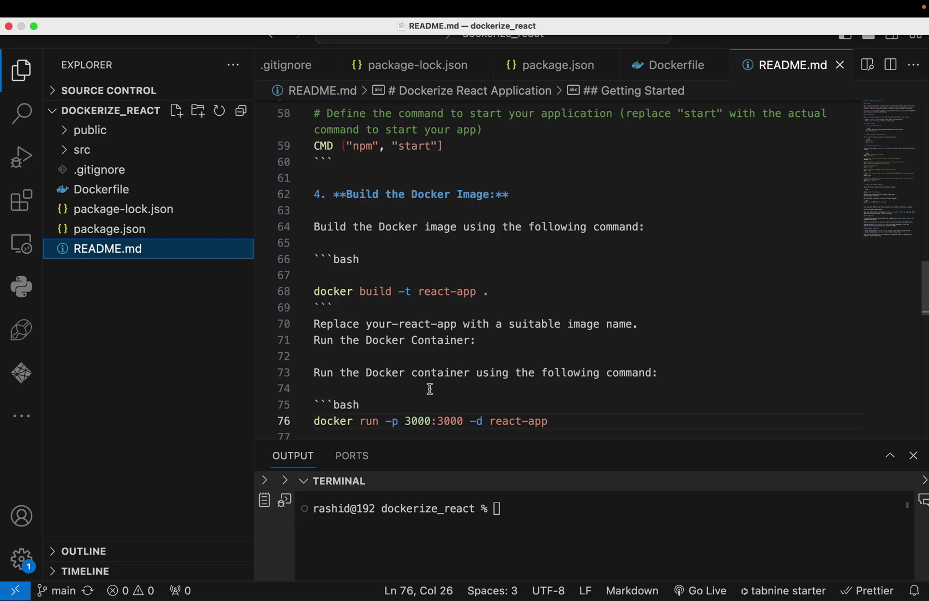
drag(494, 291, 315, 297)
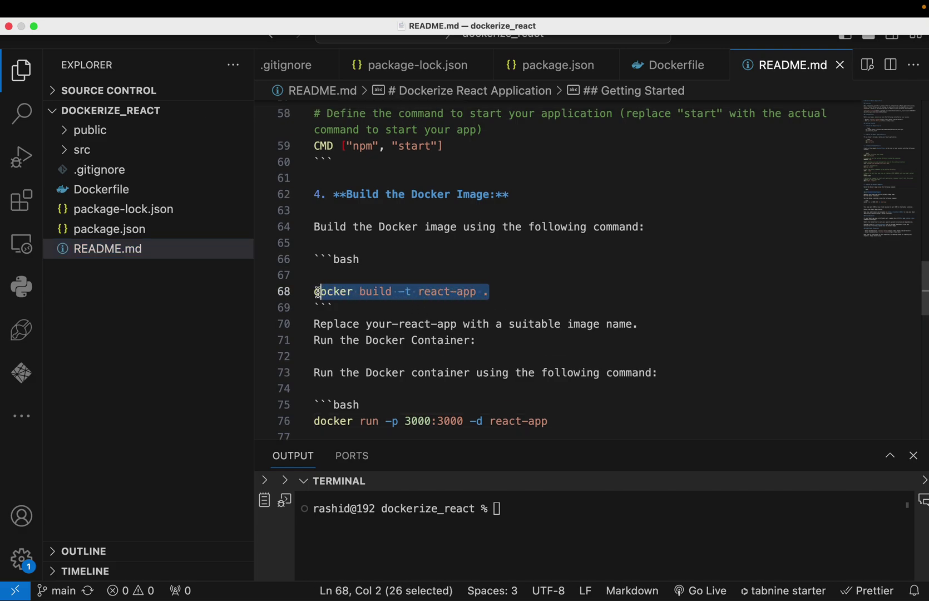
Step: Paste 'docker build -t react-app .' into the terminal and explain its -t flag and image name
key(super+c)
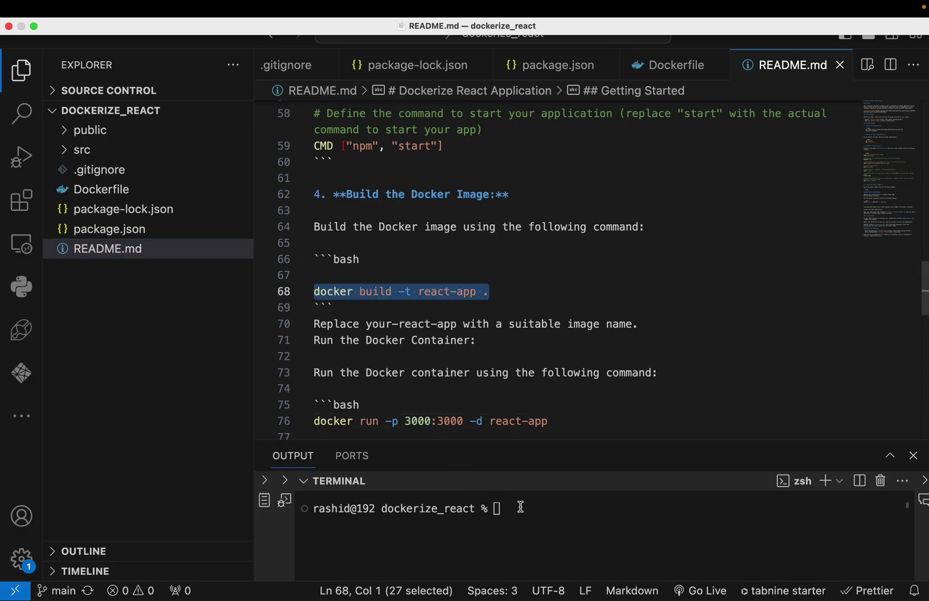
click(523, 508)
key(super+v)
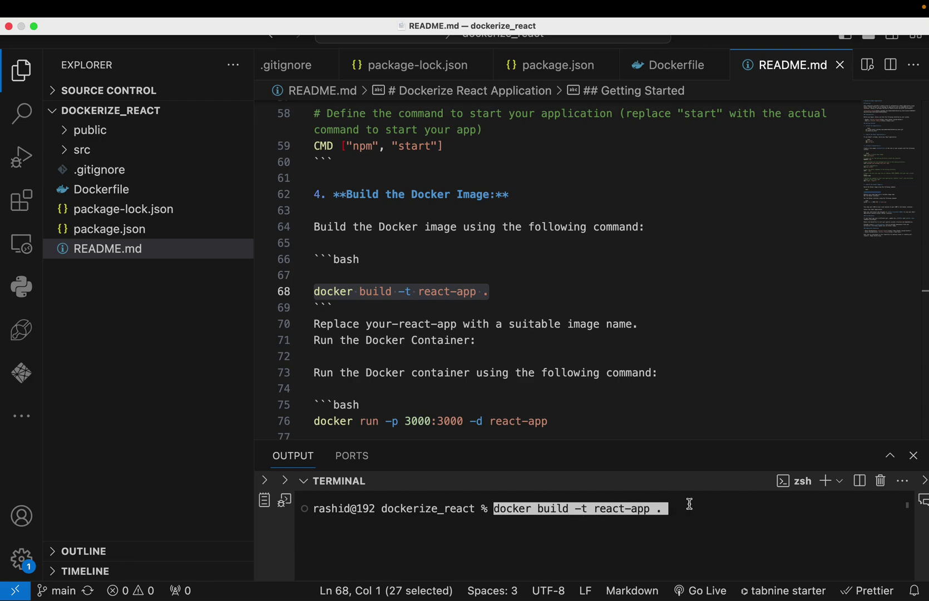
double_click(586, 509)
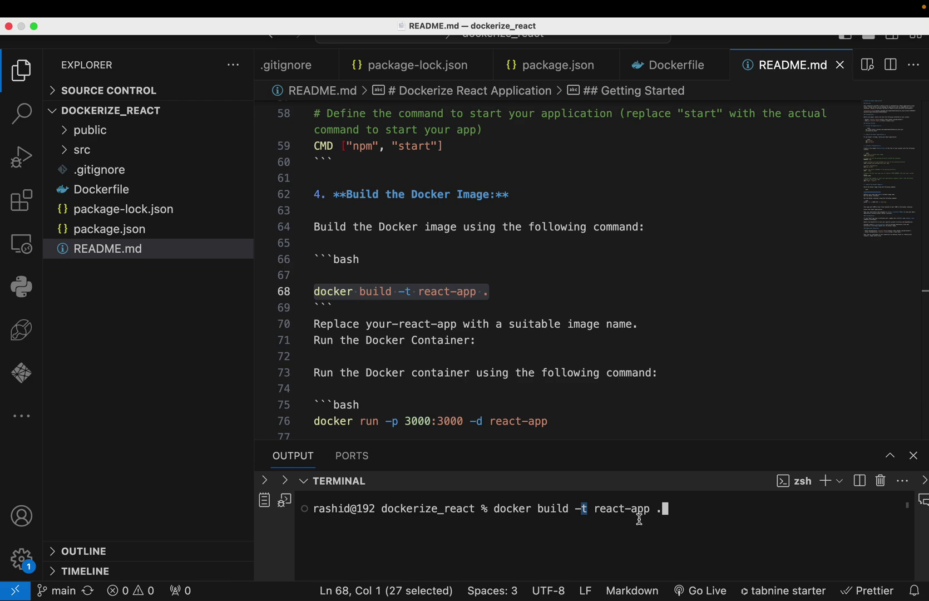
drag(651, 509, 602, 511)
click(666, 513)
drag(666, 510, 494, 510)
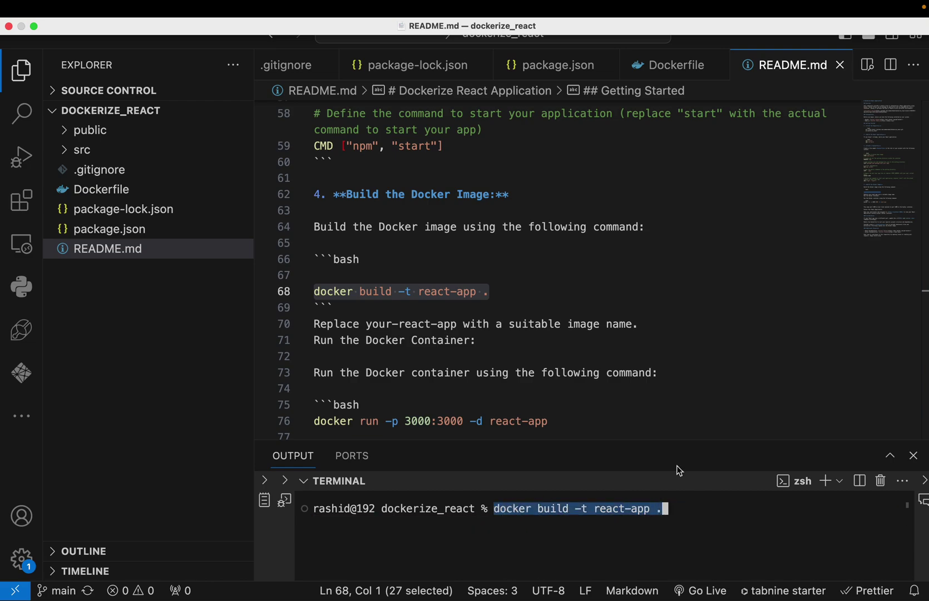
mouse_move(618, 572)
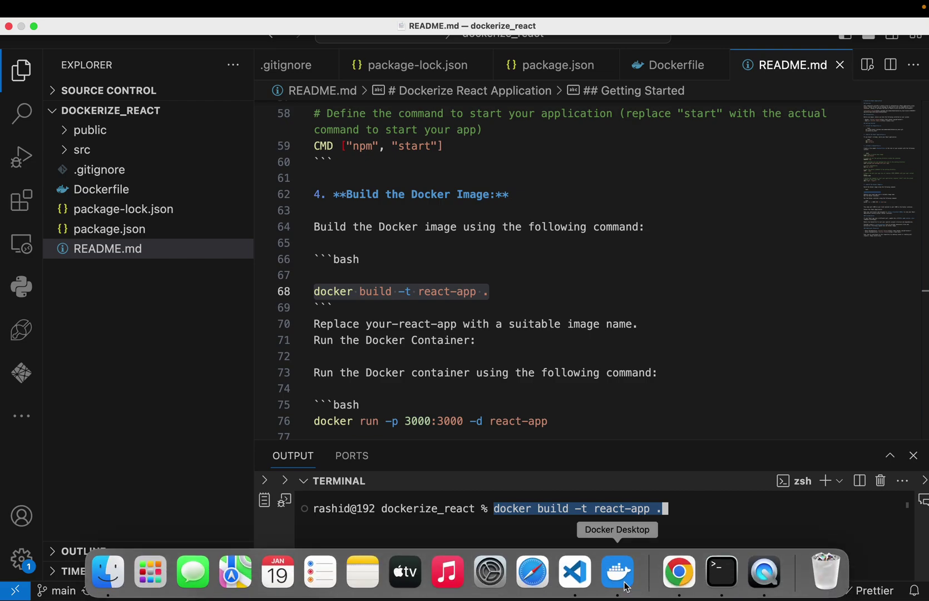
click(683, 515)
Step: Run the react-app build in an enlarged terminal while reviewing the Dockerfile's npm install and COPY steps
key(Return)
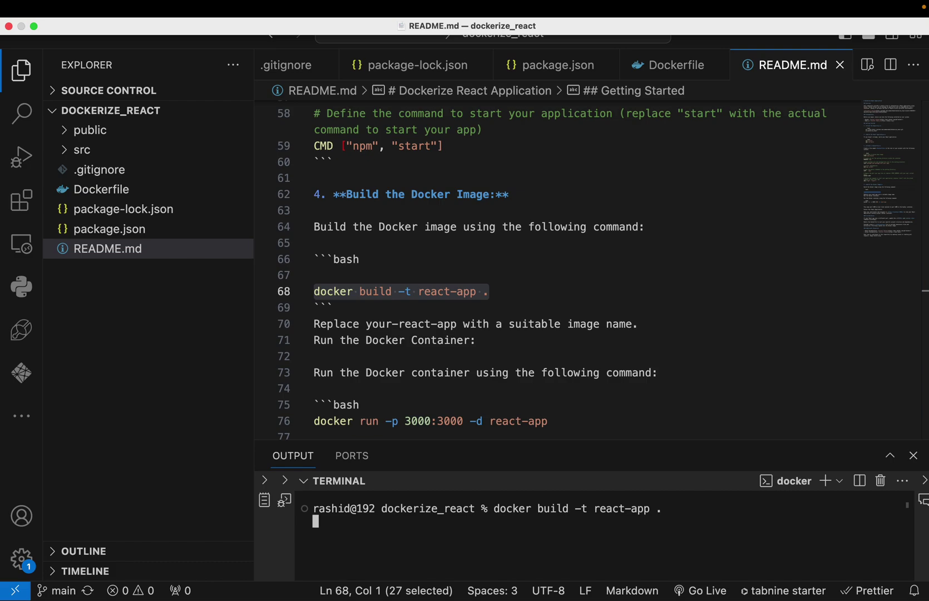
drag(682, 440, 683, 353)
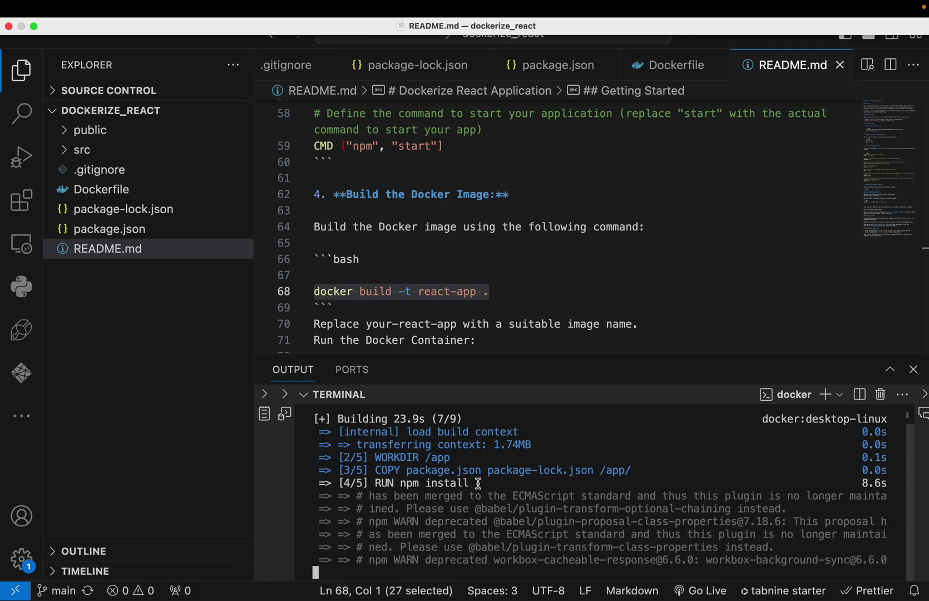
click(100, 188)
scroll(396, 243, down, 3)
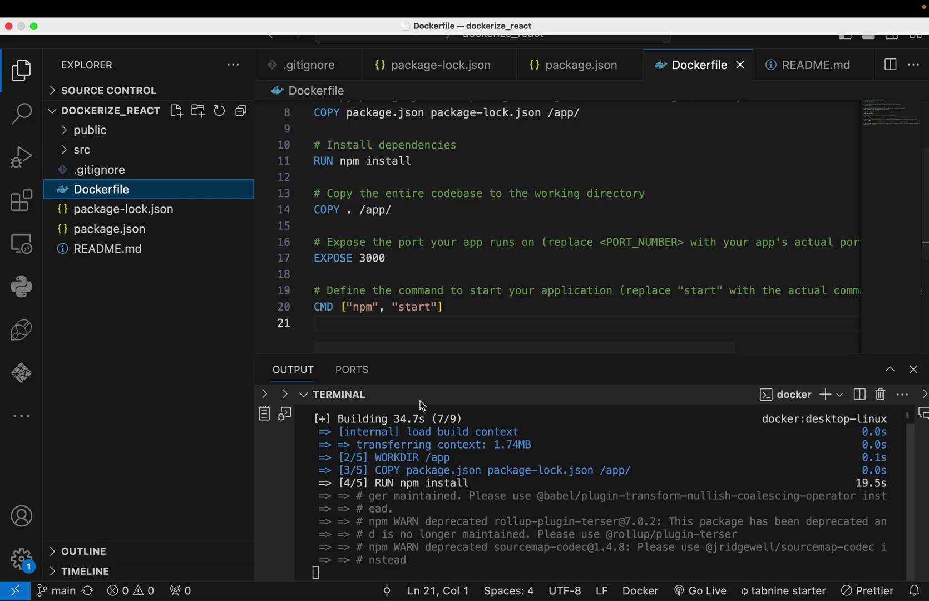
drag(415, 161, 313, 161)
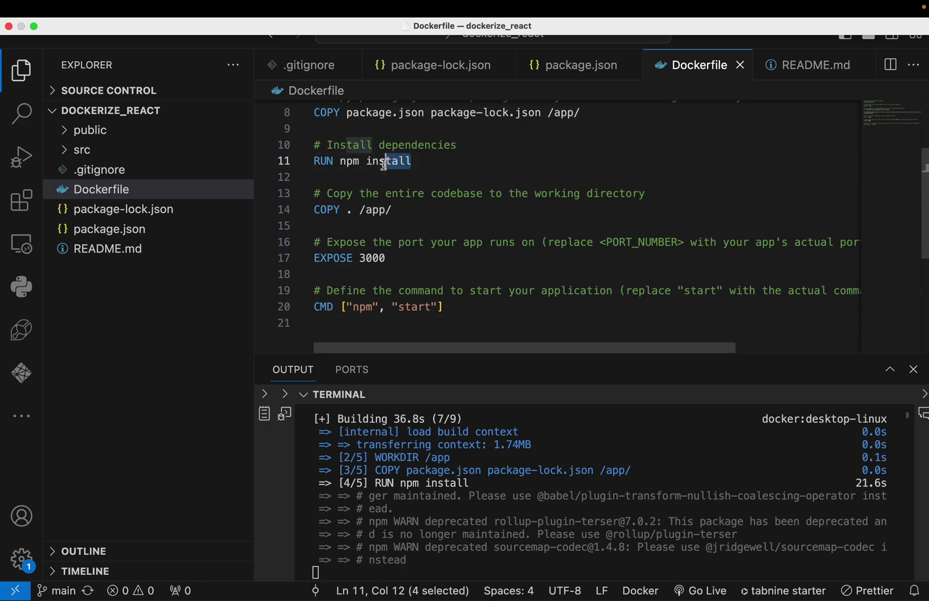
click(463, 161)
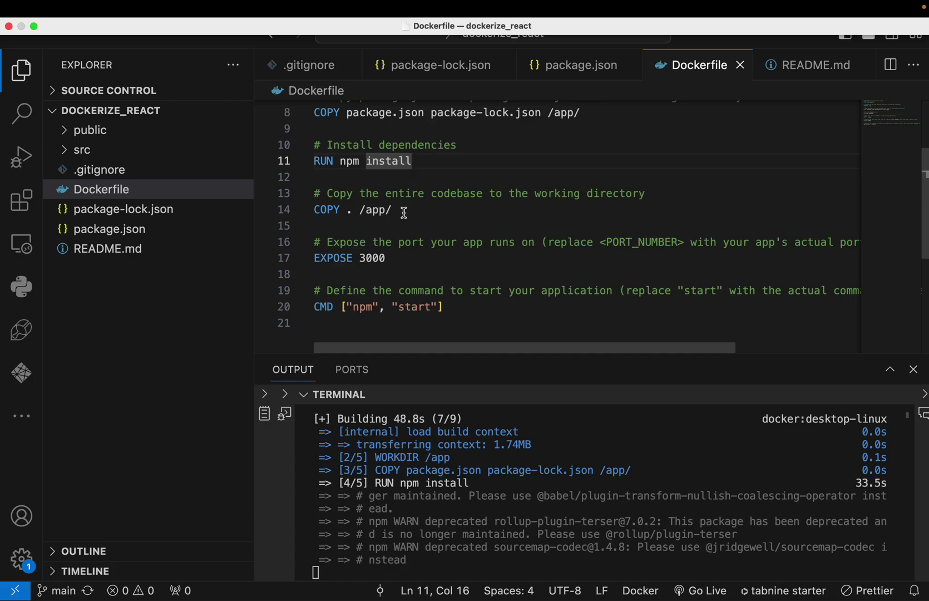
click(404, 211)
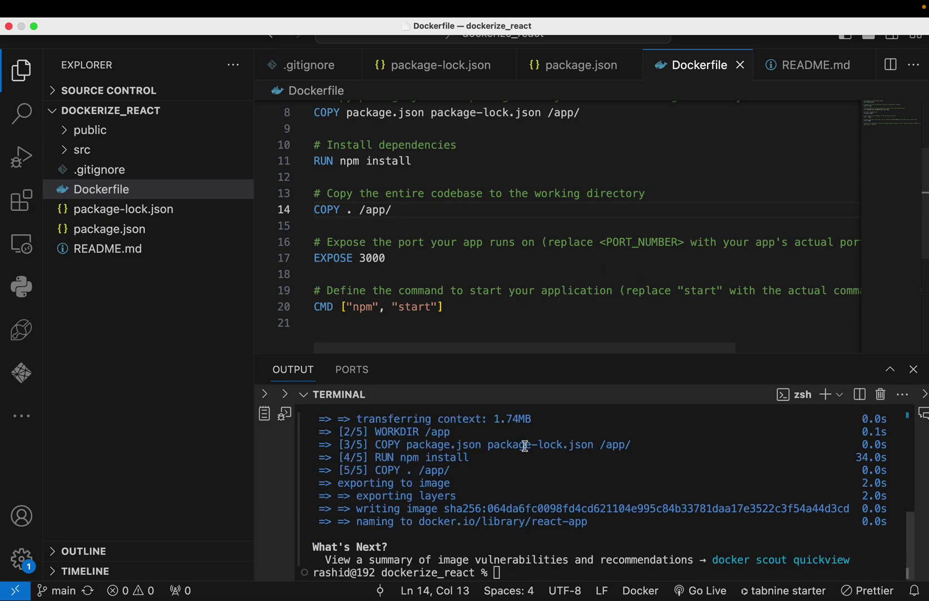
Step: In README.md, explain the port, -p and -d parts of 'docker run -p 3000:3000 -d react-app', then select it
click(509, 452)
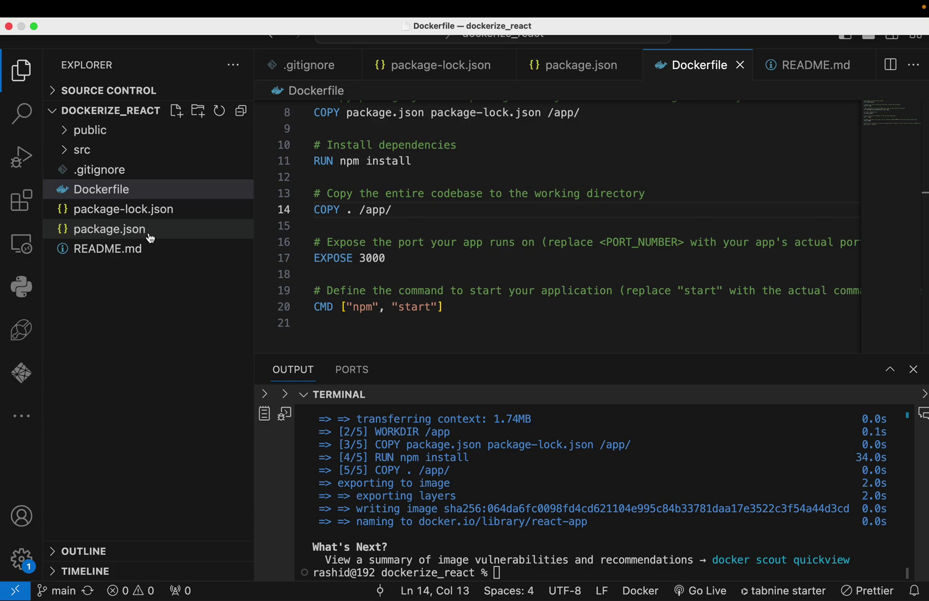
click(122, 249)
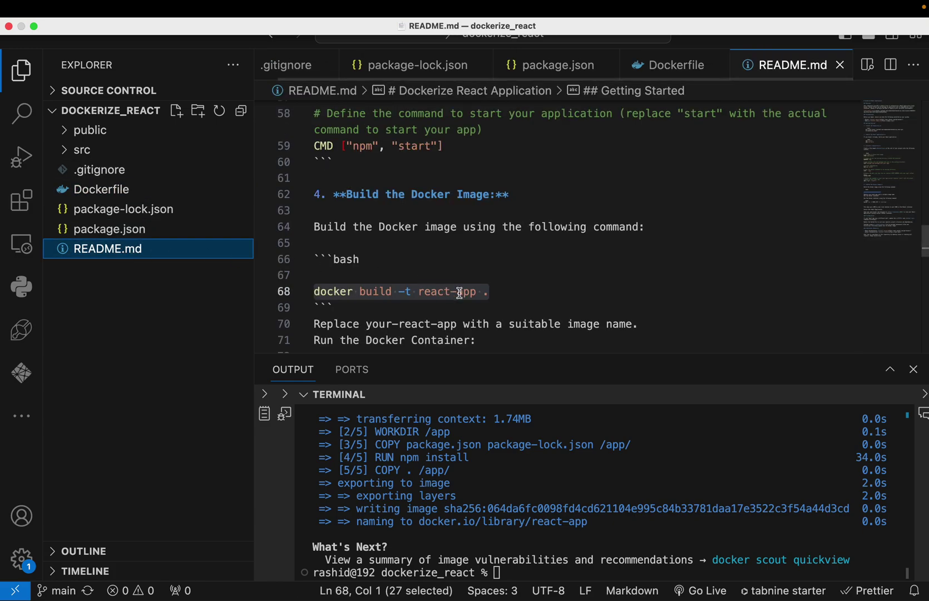
scroll(458, 293, down, 3)
scroll(465, 292, down, 3)
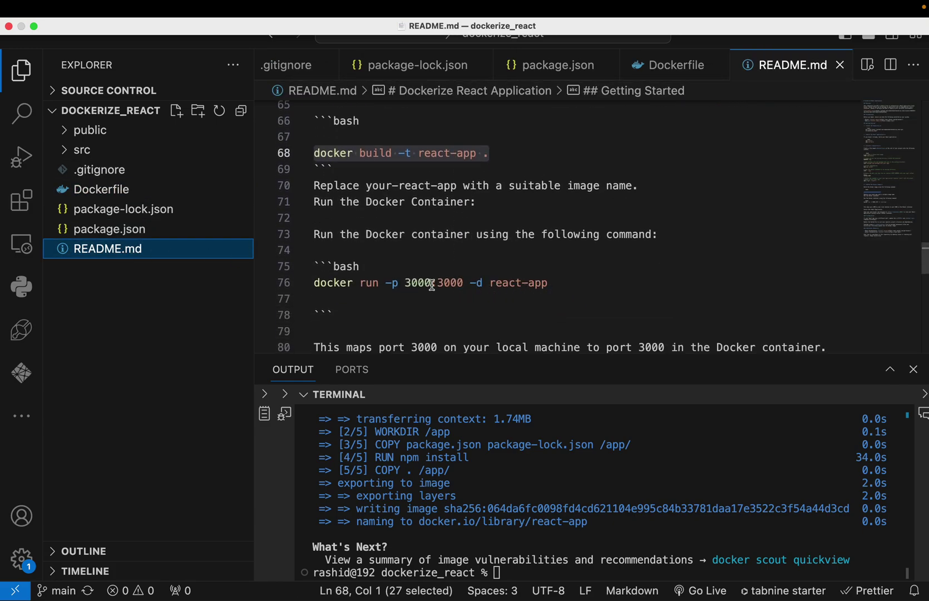
drag(465, 283, 438, 282)
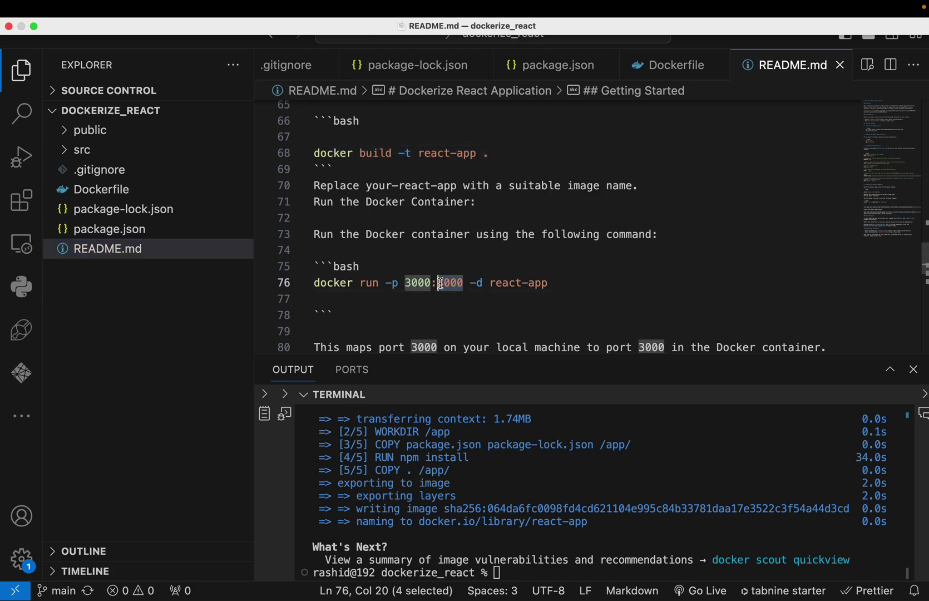
double_click(369, 283)
click(400, 283)
drag(401, 283, 386, 283)
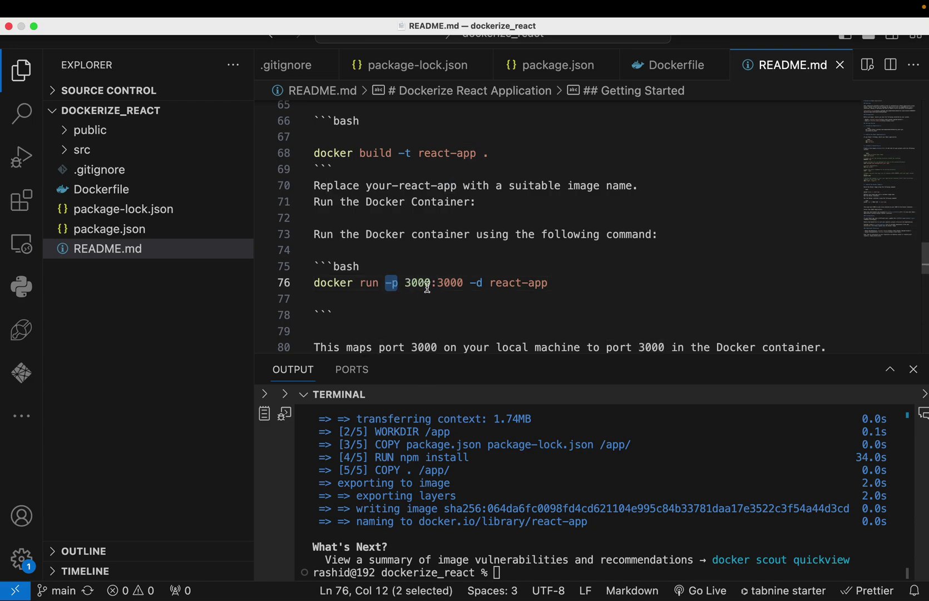
click(480, 283)
drag(481, 283, 475, 283)
drag(553, 283, 308, 287)
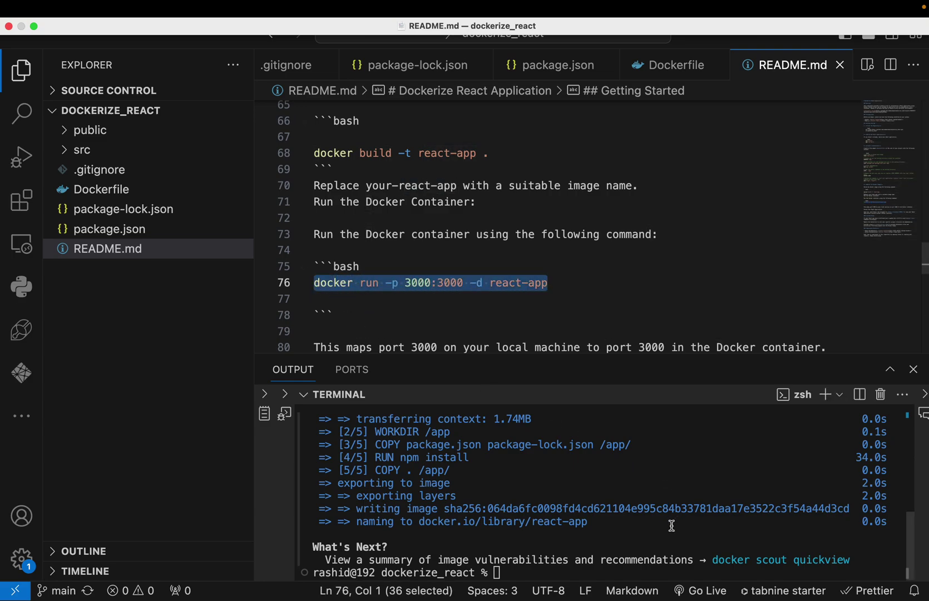
Step: Clear the terminal, run 'docker run -p 3000:3000 -d react-app', then list containers with docker ps
click(601, 518)
text(clear)
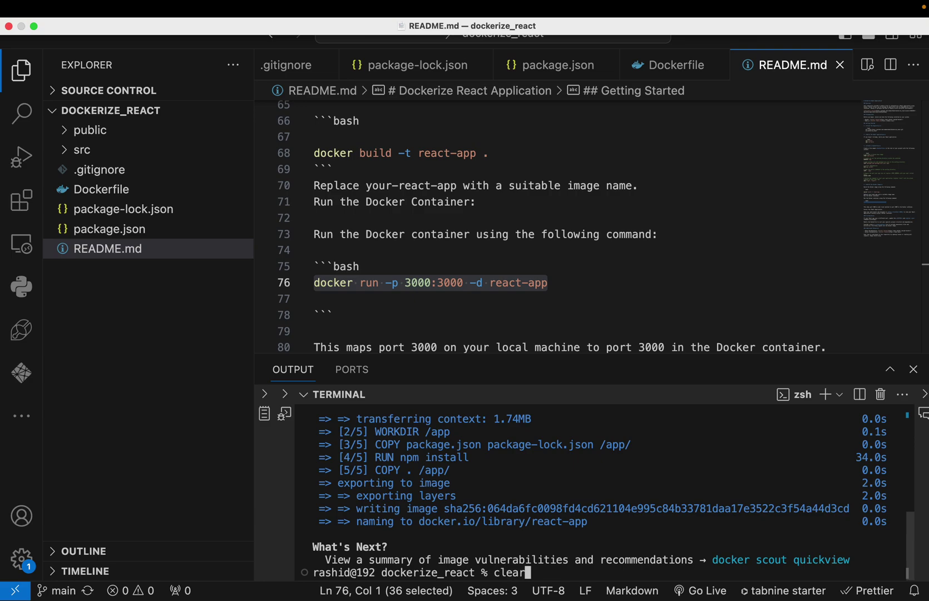
key(Return)
key(Return)
key(super+v)
key(Return)
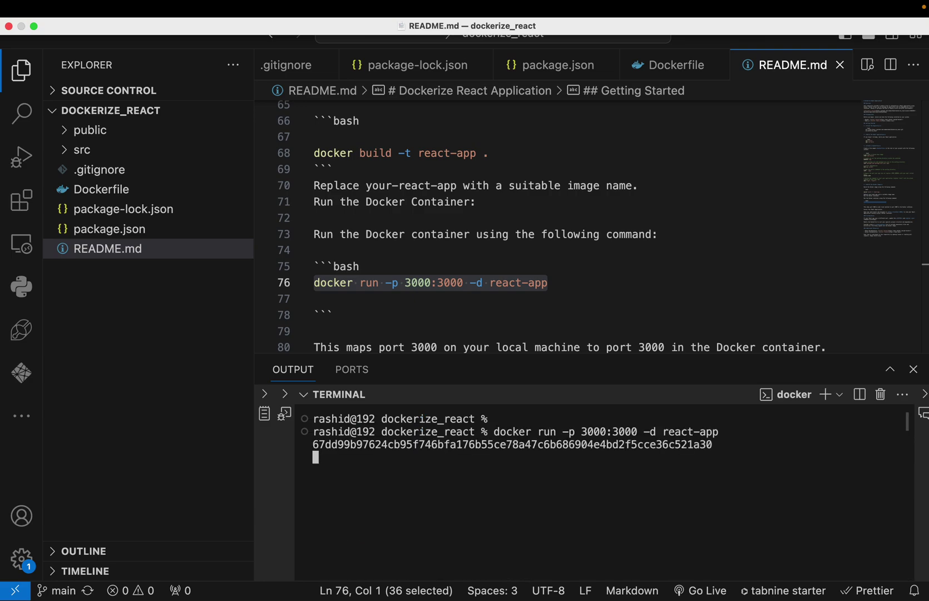
drag(718, 444, 303, 451)
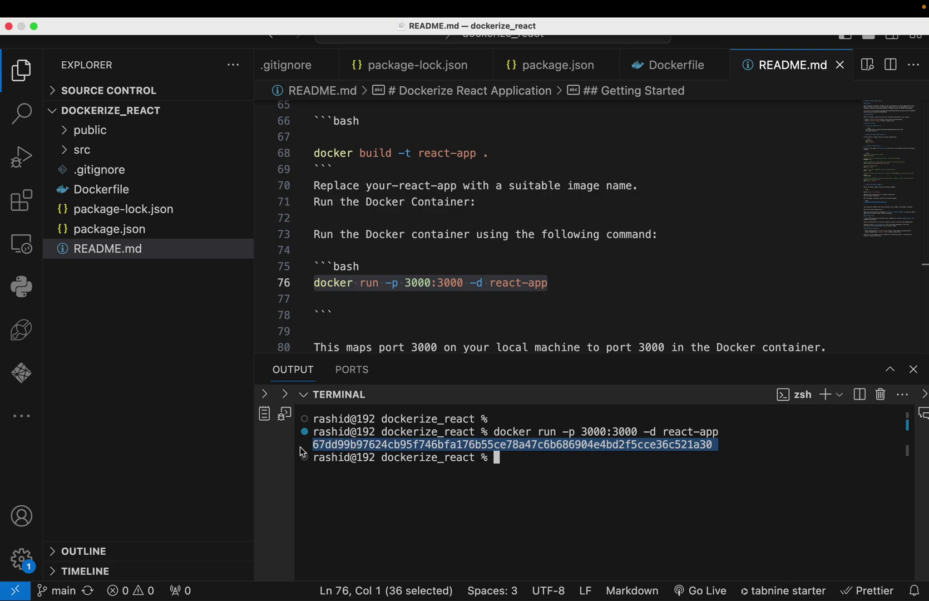
click(563, 458)
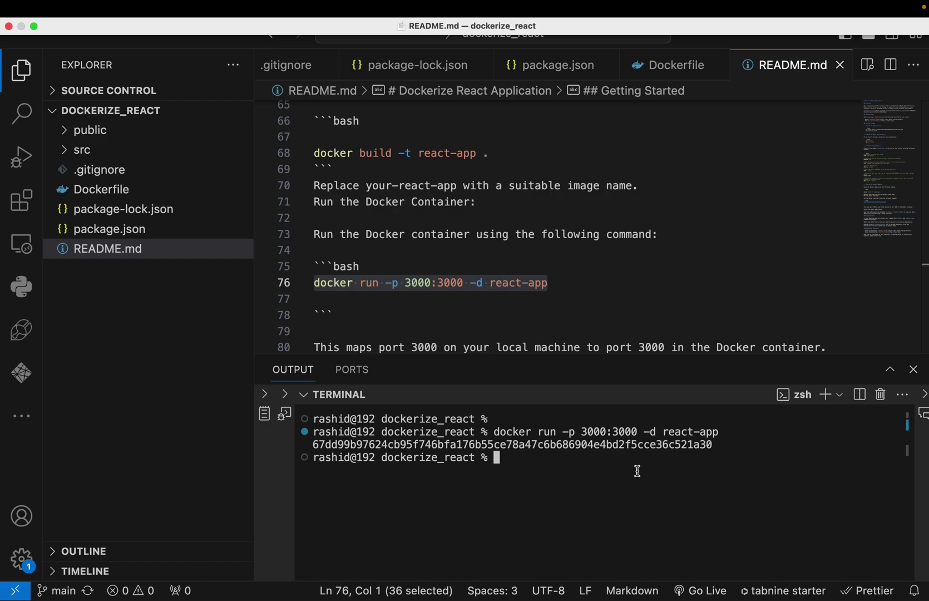
text(docker ps)
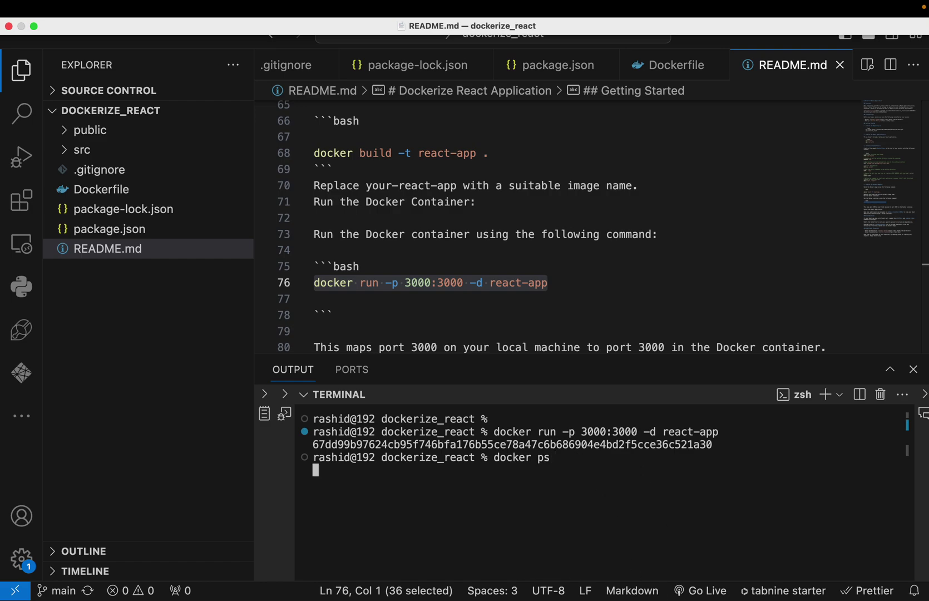
key(Return)
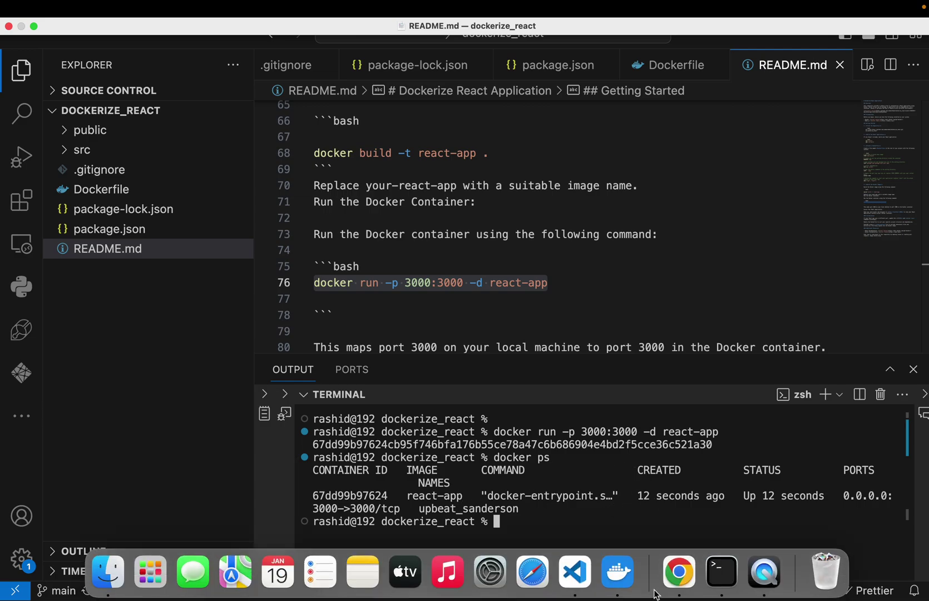
click(618, 571)
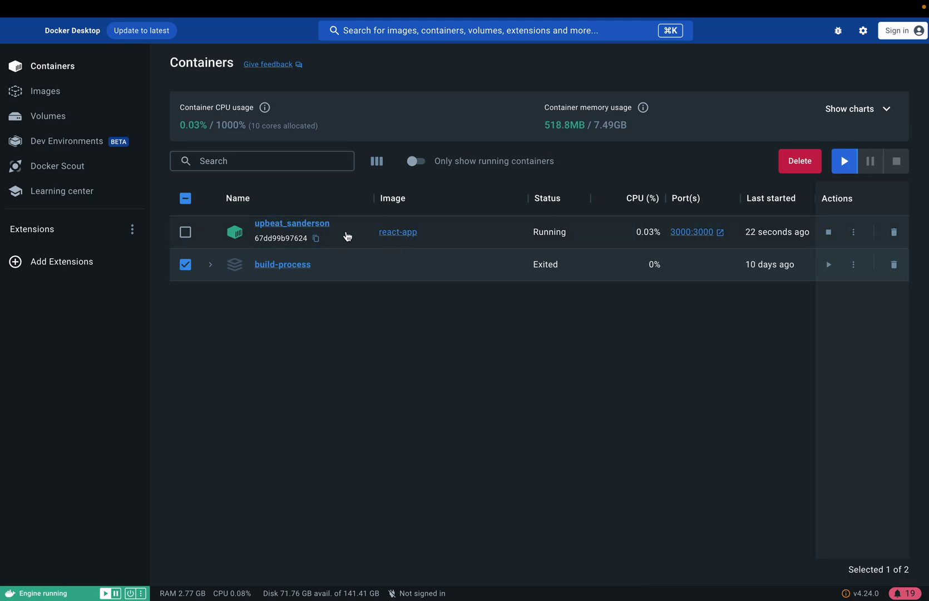
click(312, 224)
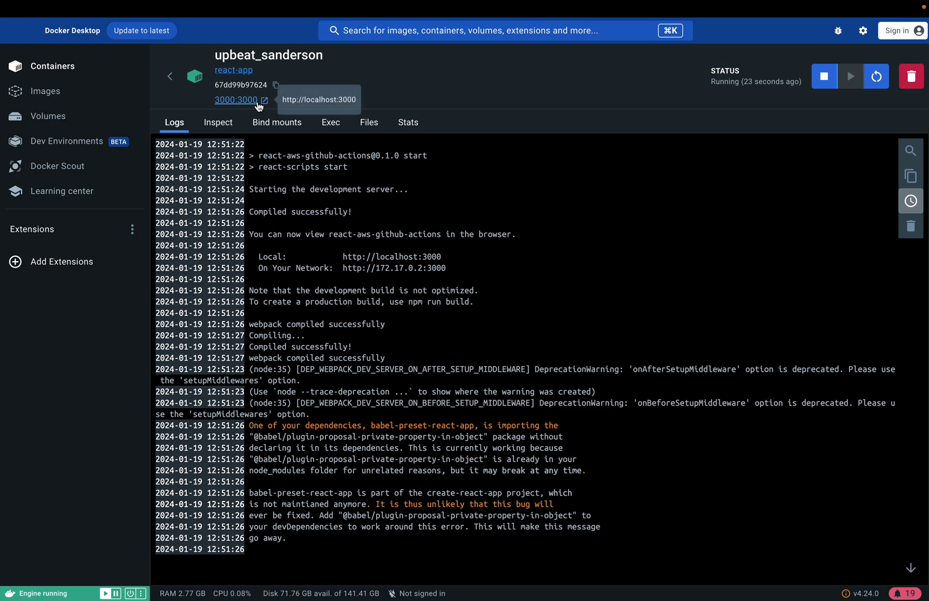
drag(445, 256, 341, 255)
key(ctrl+c)
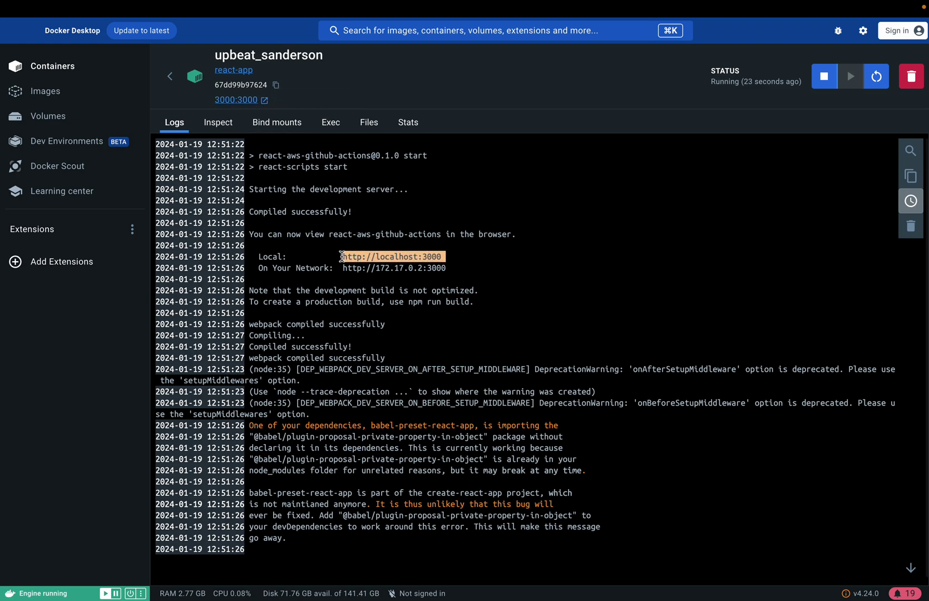
key(super+Tab)
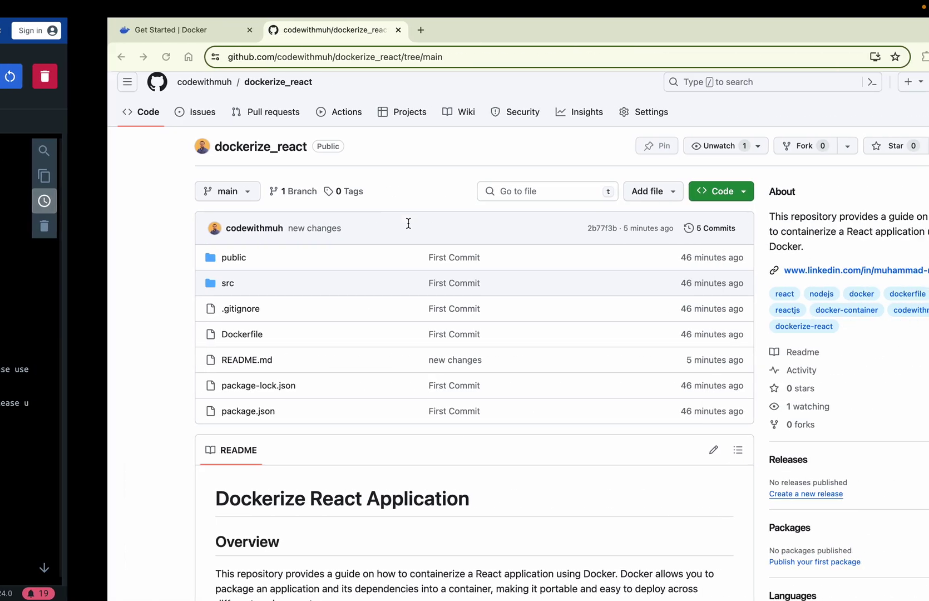
click(312, 29)
key(ctrl+v)
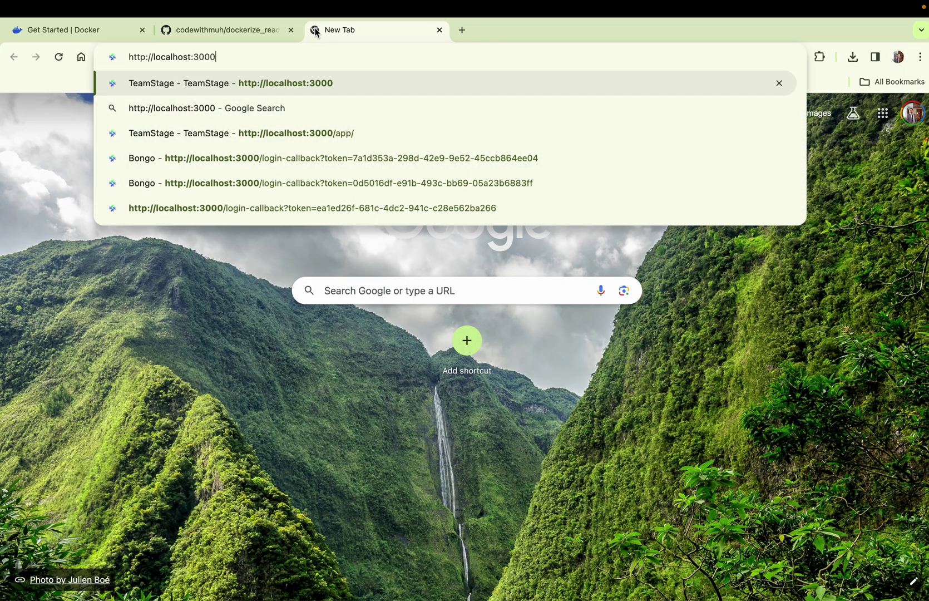
key(Return)
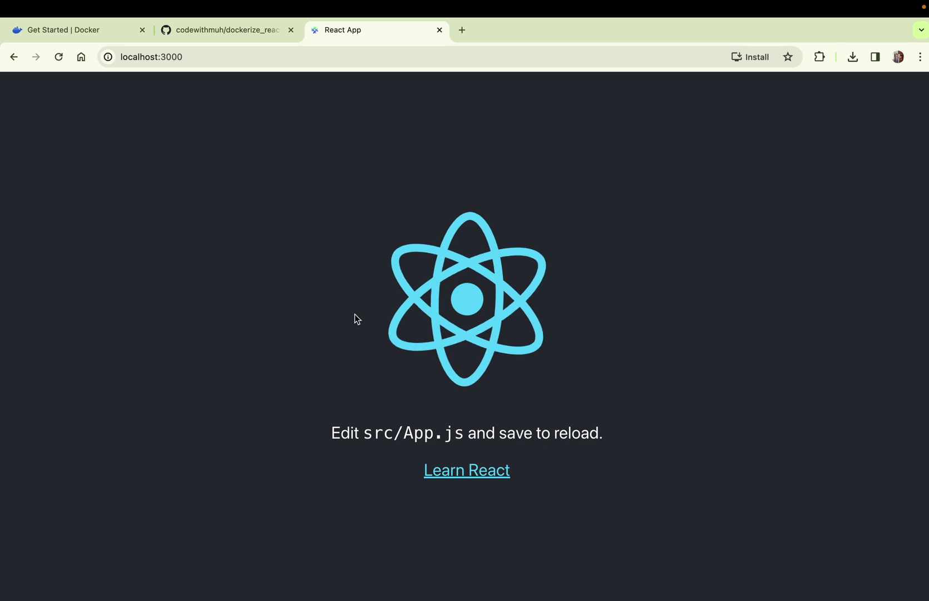